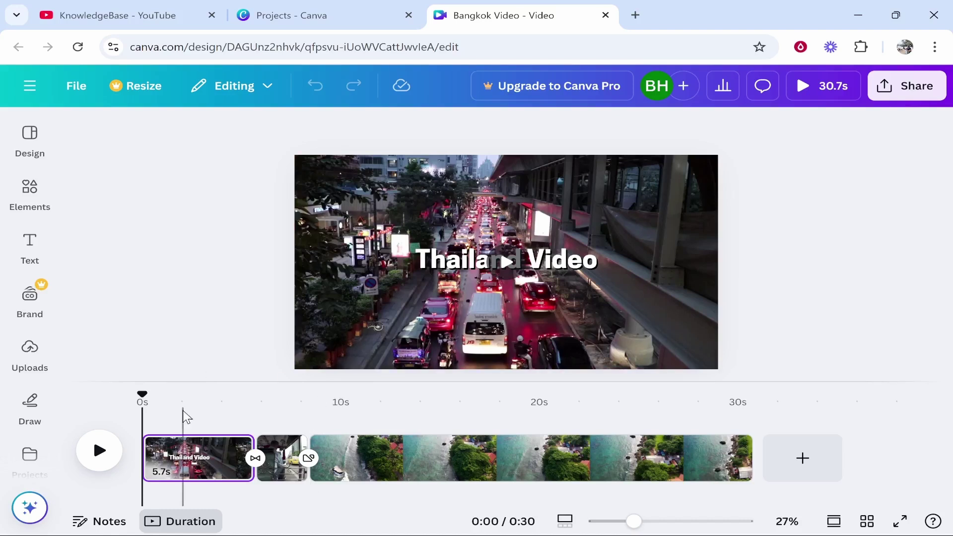
Scrub the video preview to about two seconds and play it briefly.
click(183, 403)
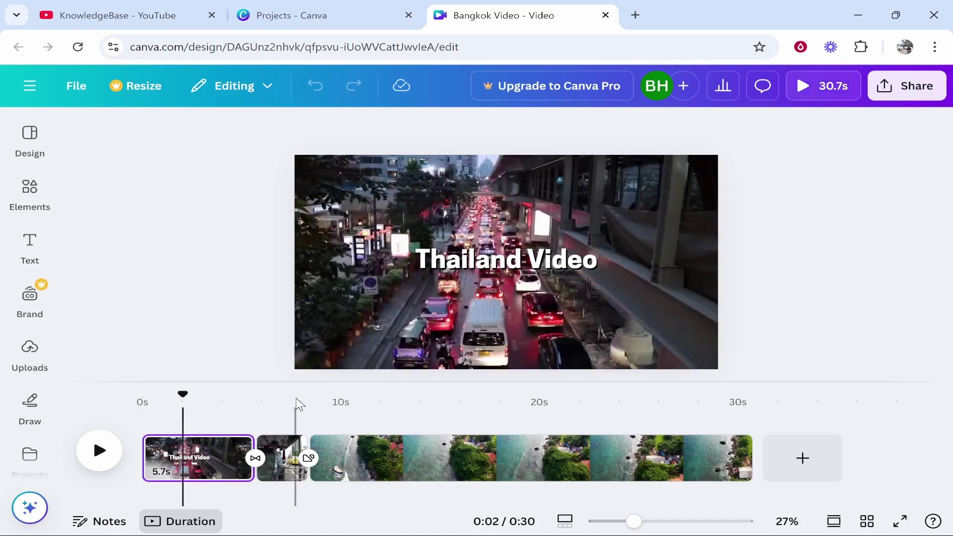
click(101, 463)
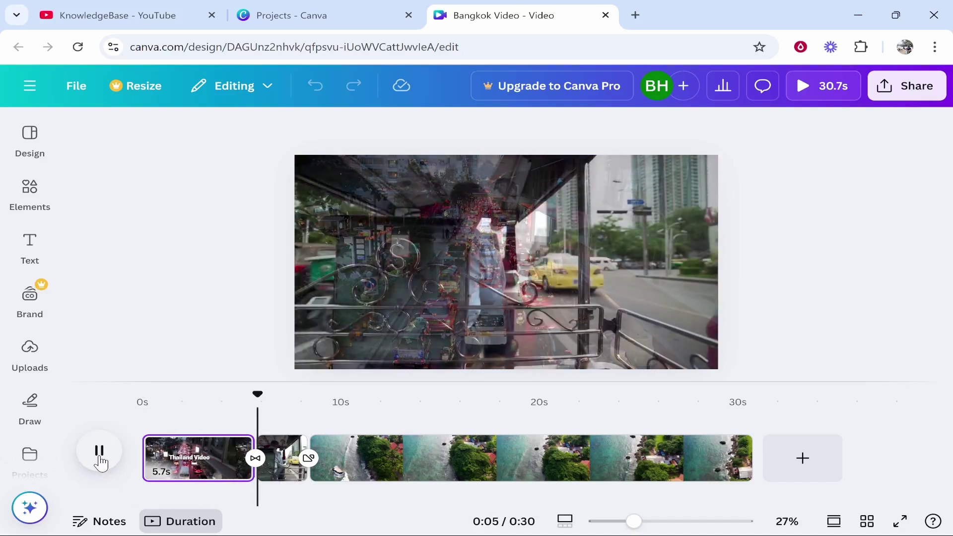
click(101, 463)
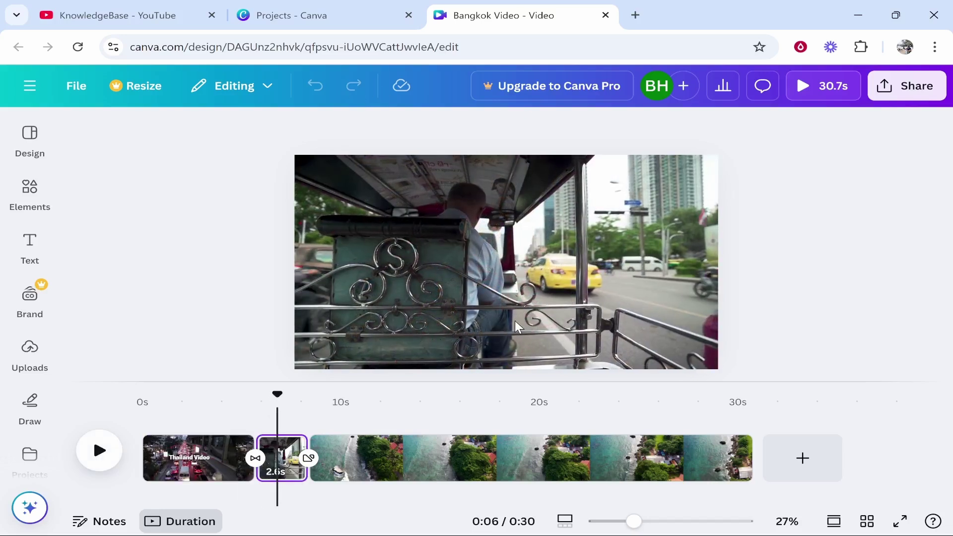
Set up the download as a 1080p MP4 Video covering all three pages.
click(915, 91)
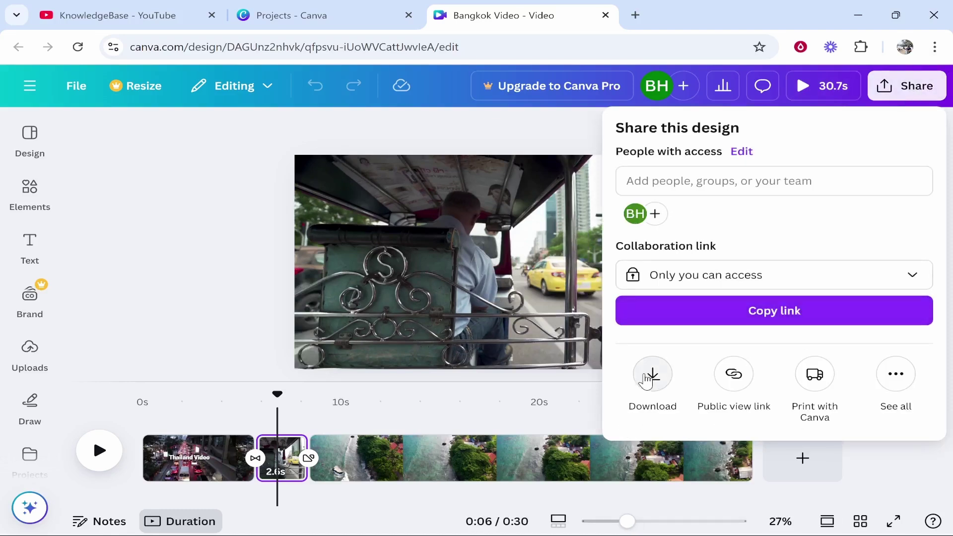
click(647, 381)
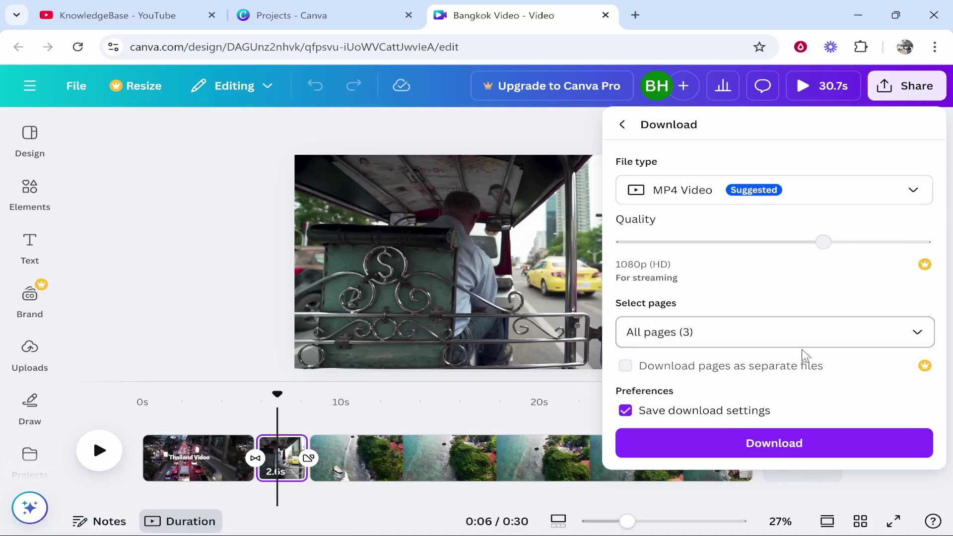
click(707, 332)
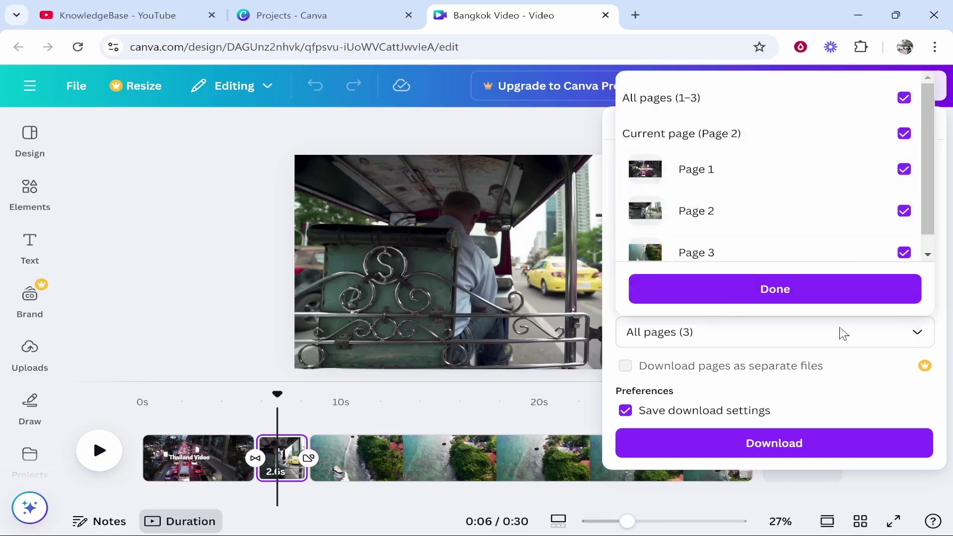
click(778, 298)
Download the MP4 and save it as 'Bangkok Video (1)' in Downloads.
click(776, 441)
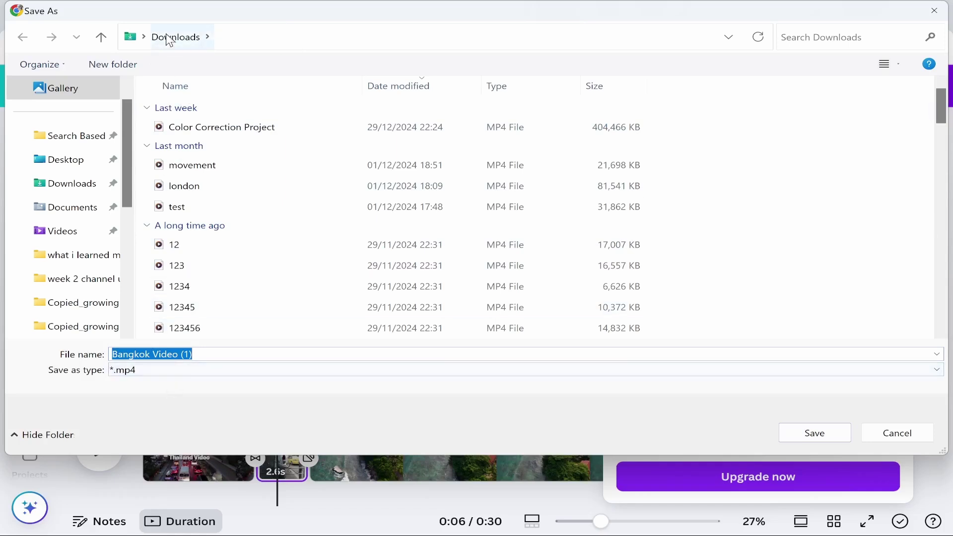
click(819, 442)
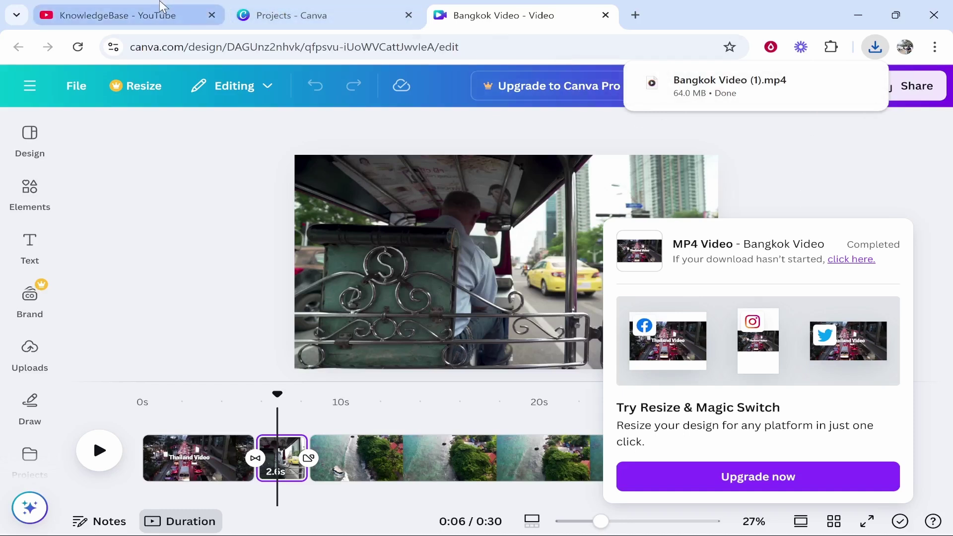
Switch to the KnowledgeBase - YouTube tab, opening and closing the account menu.
click(161, 6)
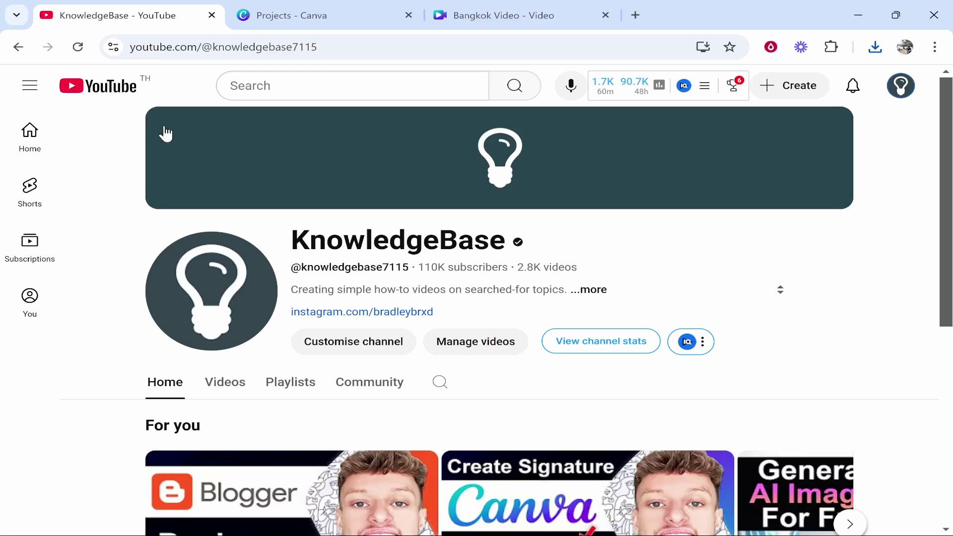
click(900, 91)
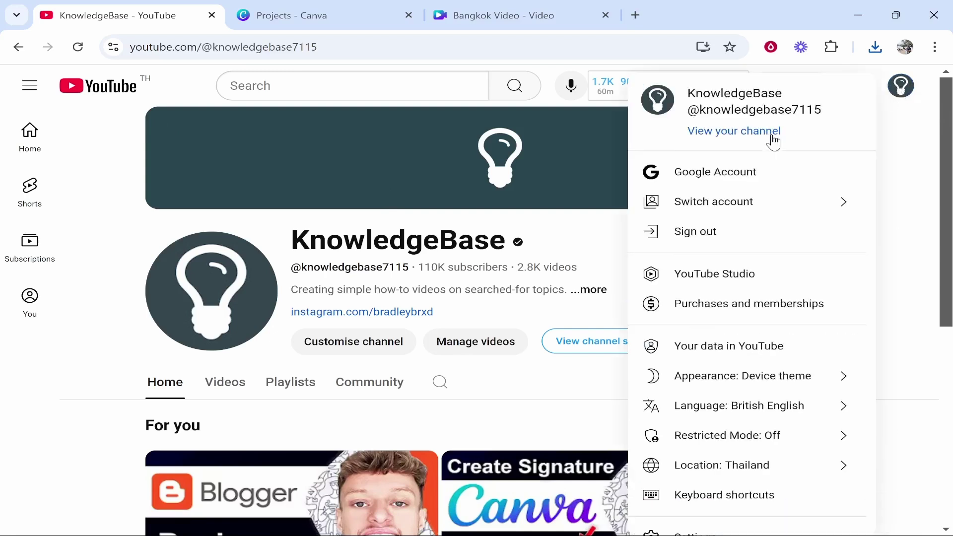
click(897, 141)
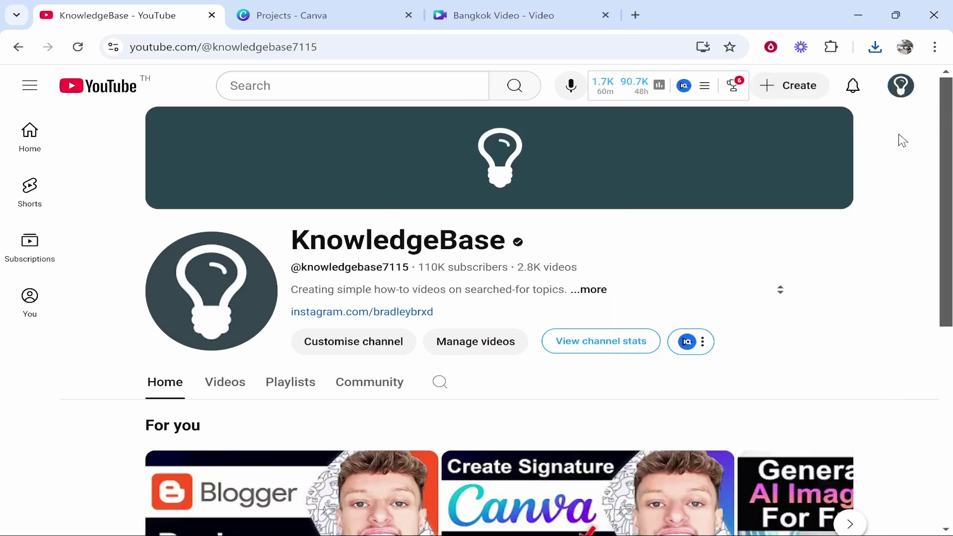
Start a new video upload and pick 'Bangkok Video (1)' from the Downloads folder.
click(774, 93)
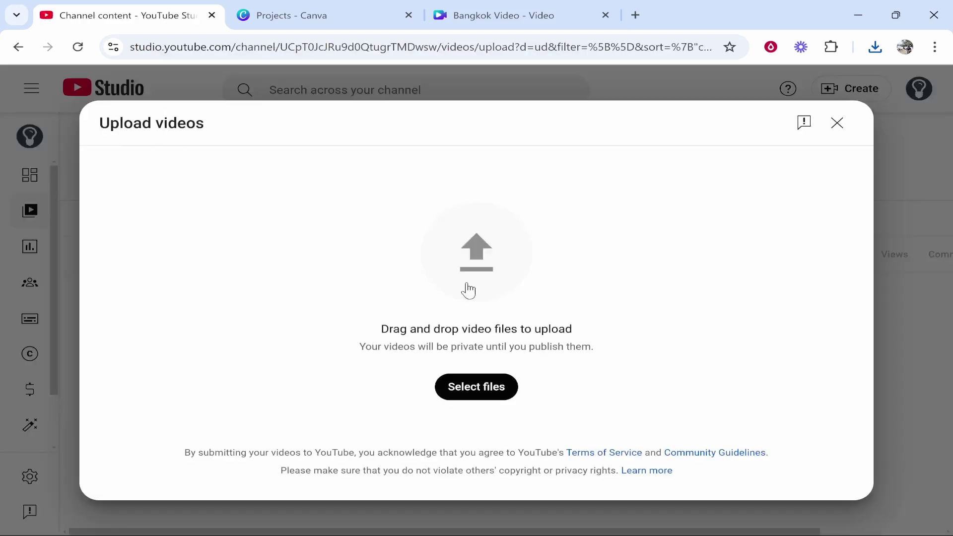
drag(225, 128, 87, 142)
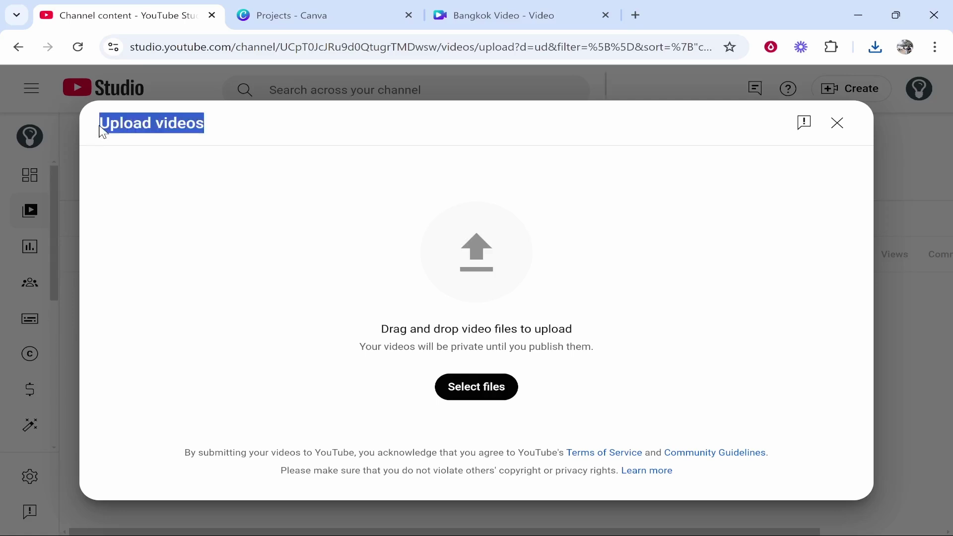
click(100, 128)
click(477, 388)
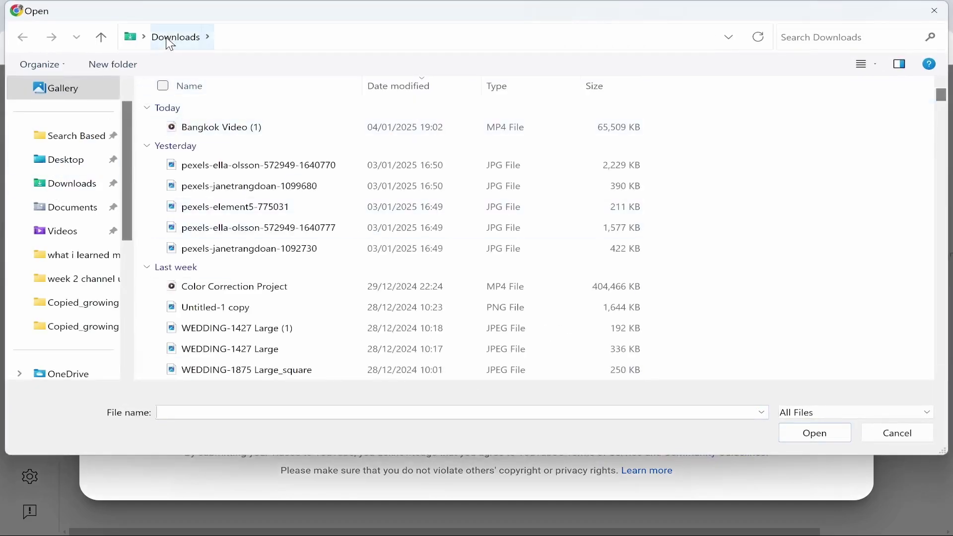
click(224, 125)
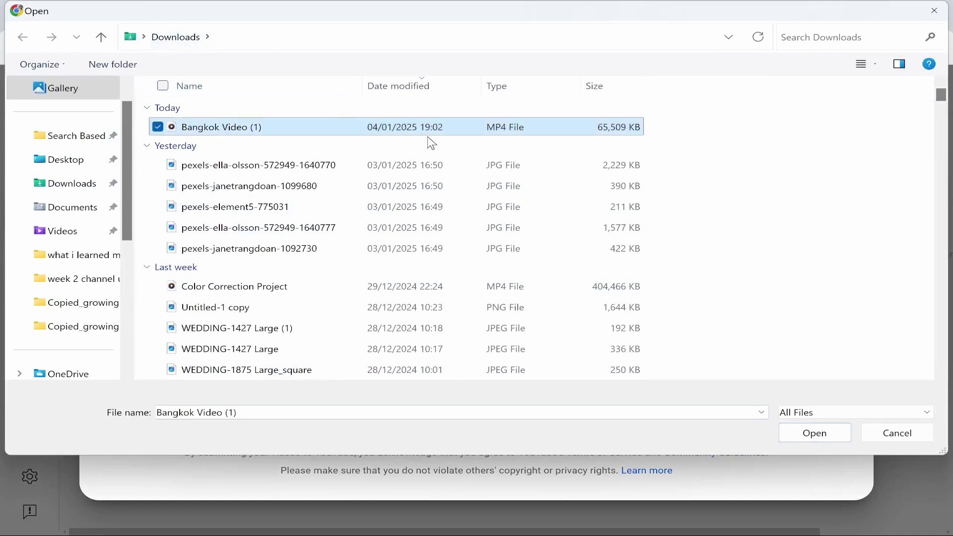
Upload the chosen file, clear the placeholder title and collapse Suggestions.
click(812, 434)
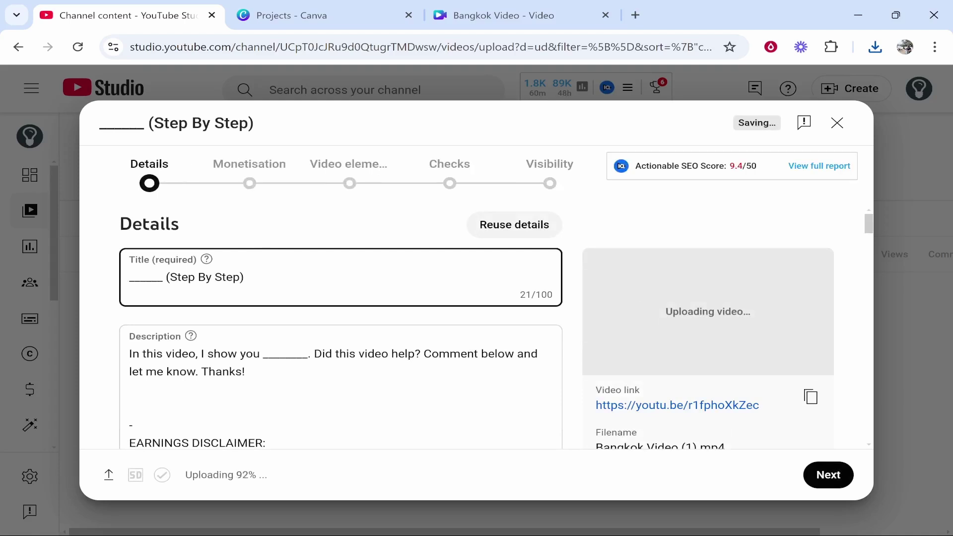
key(ctrl+a)
key(BackSpace)
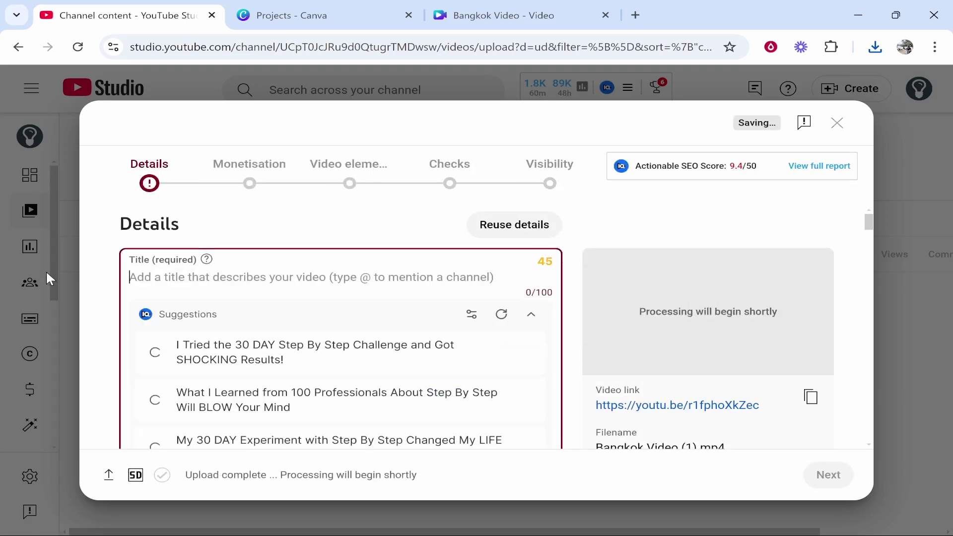
scroll(228, 303, down, 1)
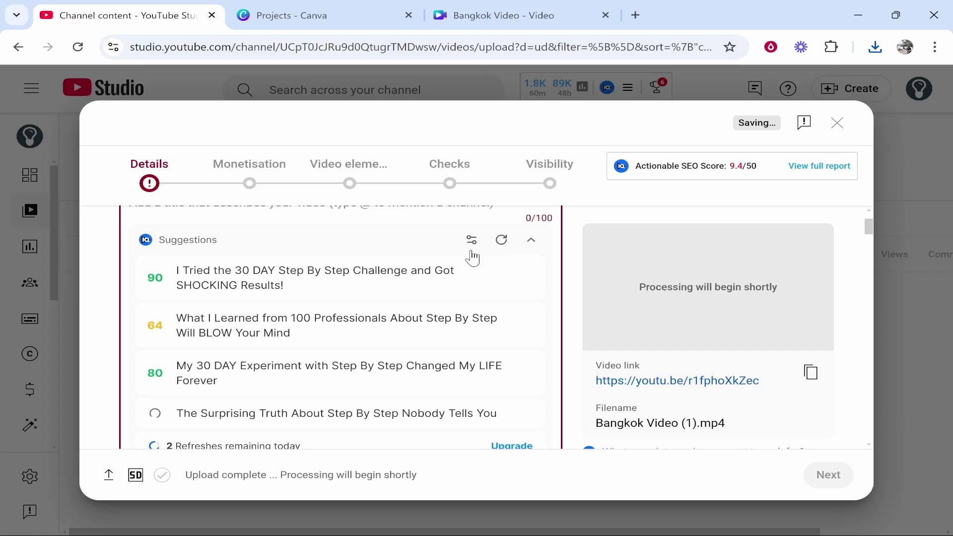
click(143, 243)
scroll(158, 250, up, 1)
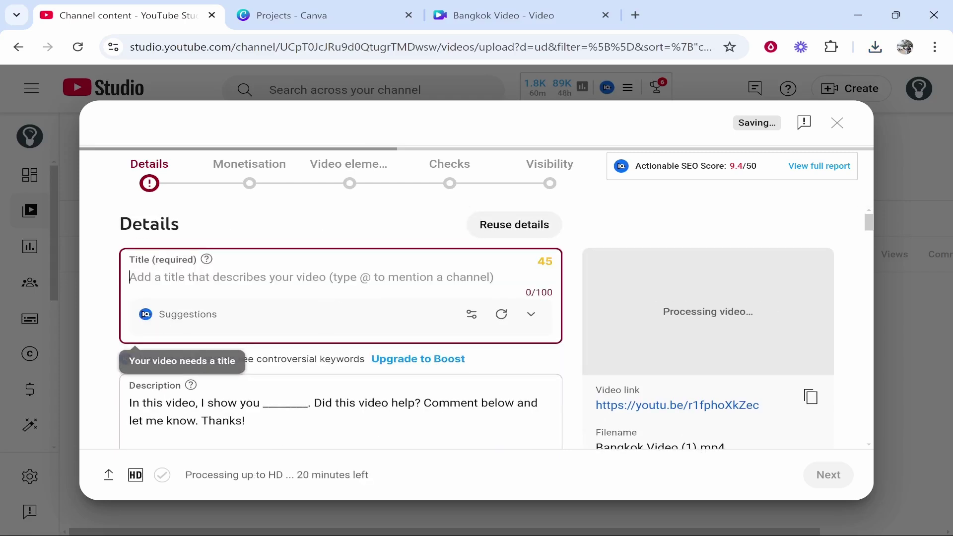
Paste 'Bangkok Thailand Vlog' as the video title.
text(Bangkok Thailand Vlog)
drag(267, 277, 272, 227)
click(304, 228)
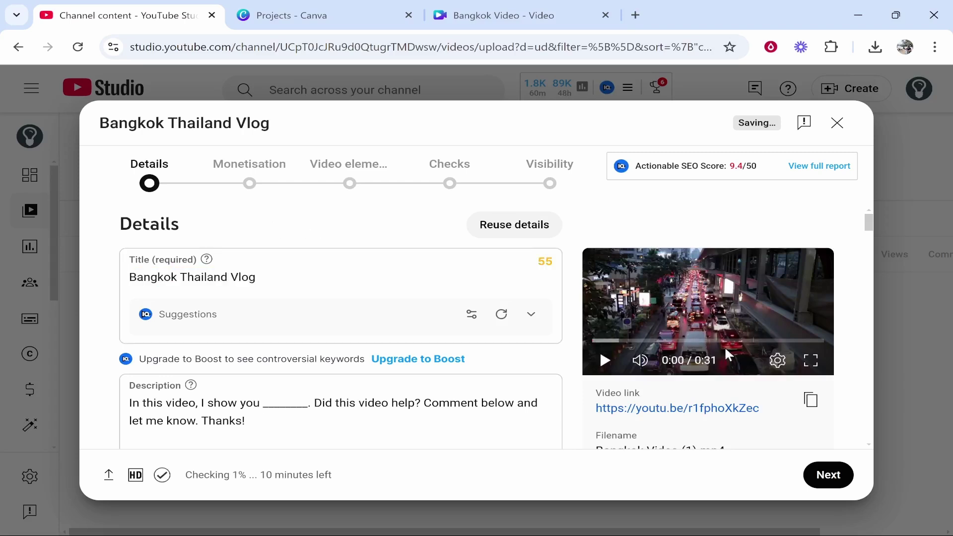
Choose 'No' under Altered content in the Details step.
scroll(366, 224, down, 5)
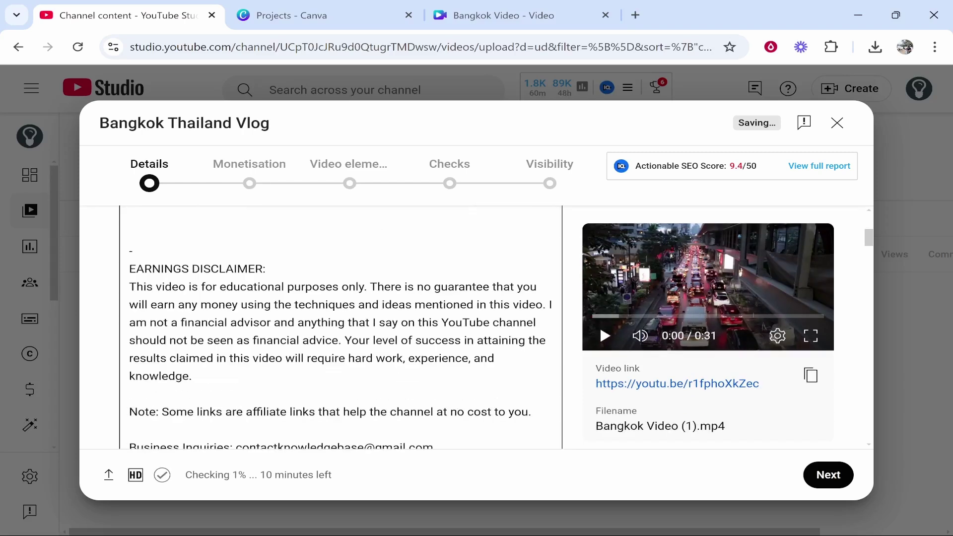
scroll(366, 228, up, 3)
scroll(241, 317, down, 10)
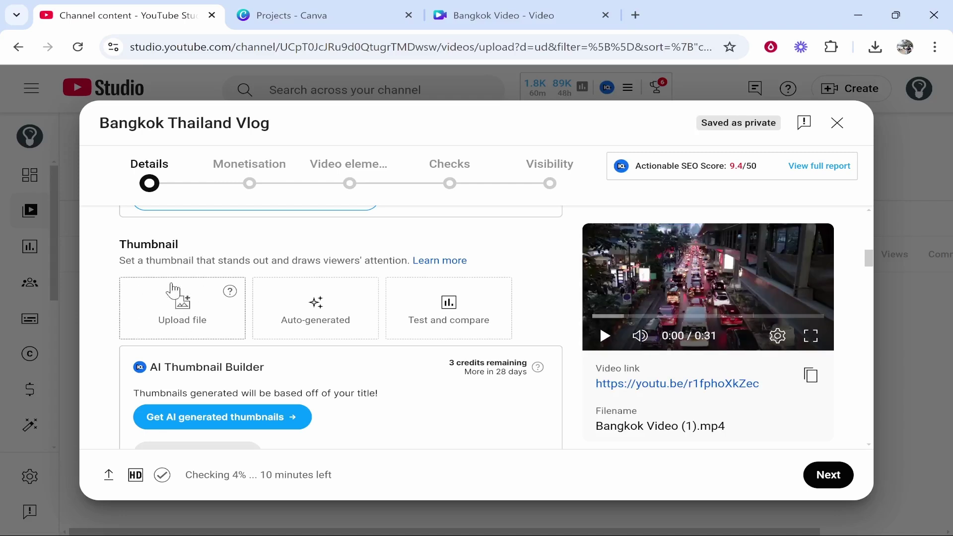
scroll(149, 297, down, 2)
scroll(260, 255, down, 4)
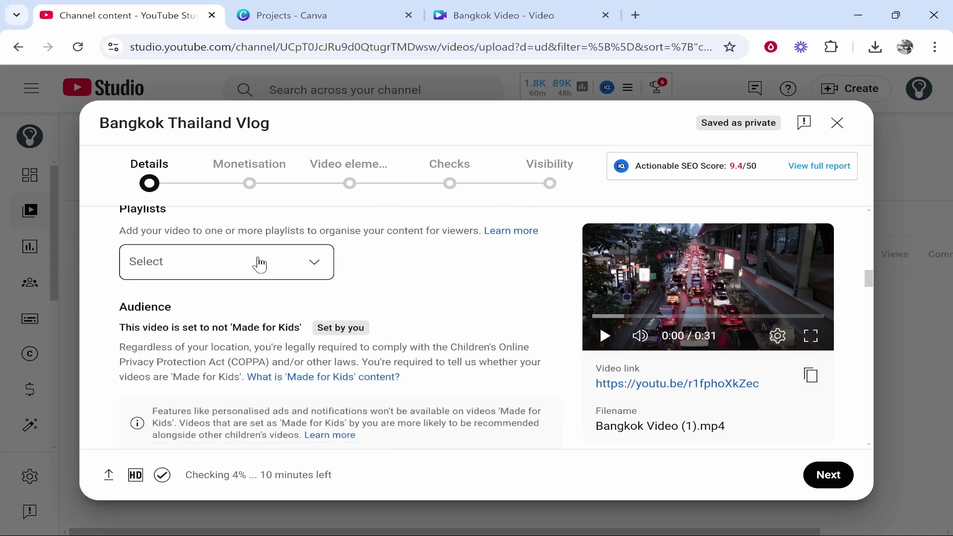
scroll(259, 260, up, 2)
scroll(260, 260, down, 6)
scroll(264, 287, up, 2)
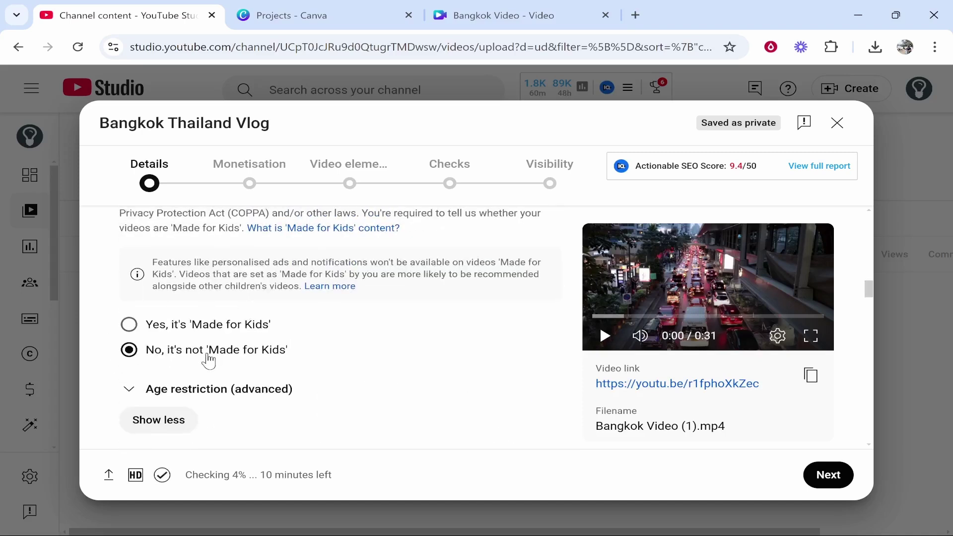
scroll(198, 328, down, 2)
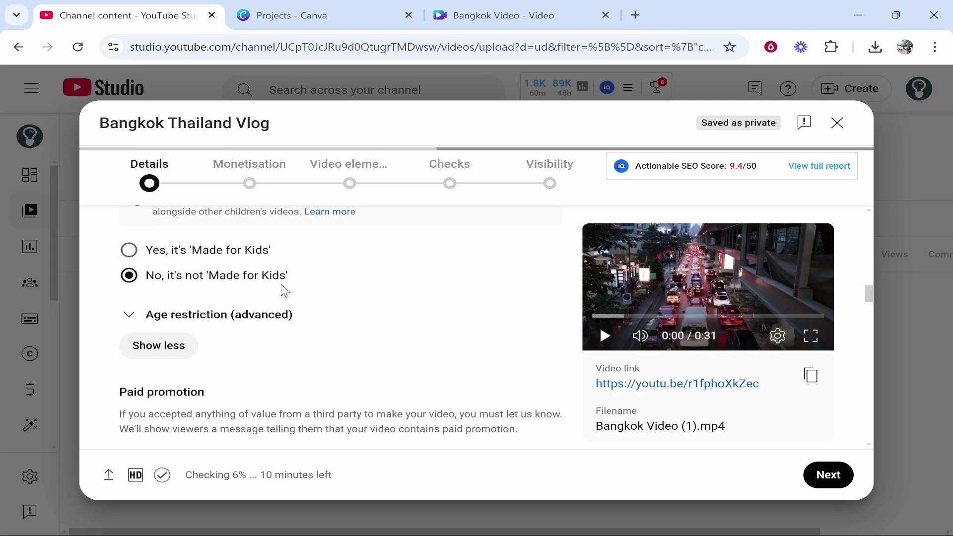
scroll(279, 291, down, 2)
scroll(279, 292, down, 5)
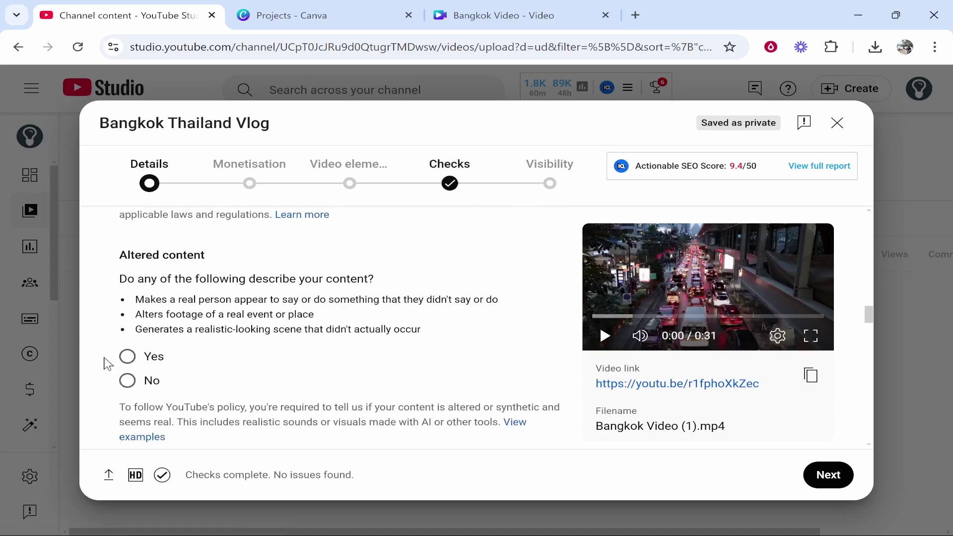
click(127, 381)
scroll(127, 381, down, 10)
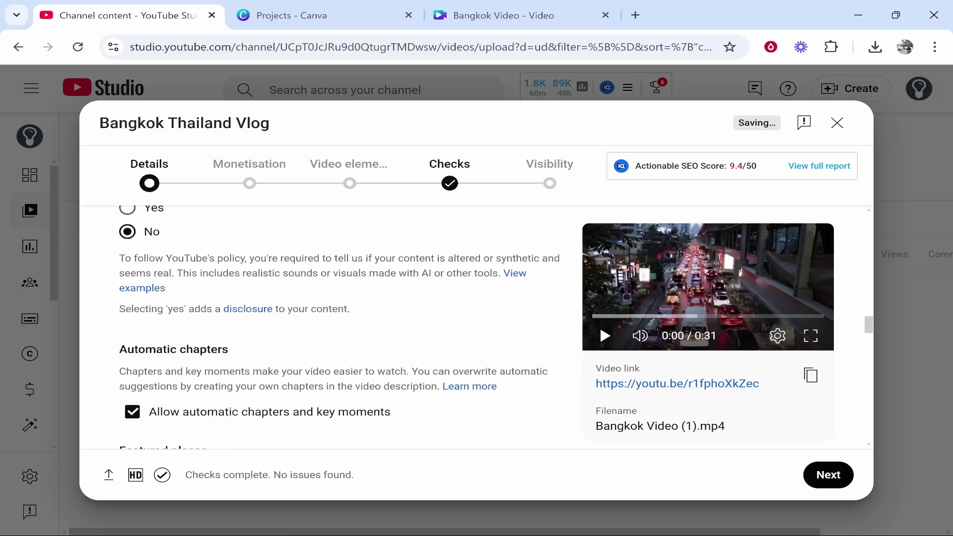
Advance past Details and Monetisation to the Video elements step.
click(827, 475)
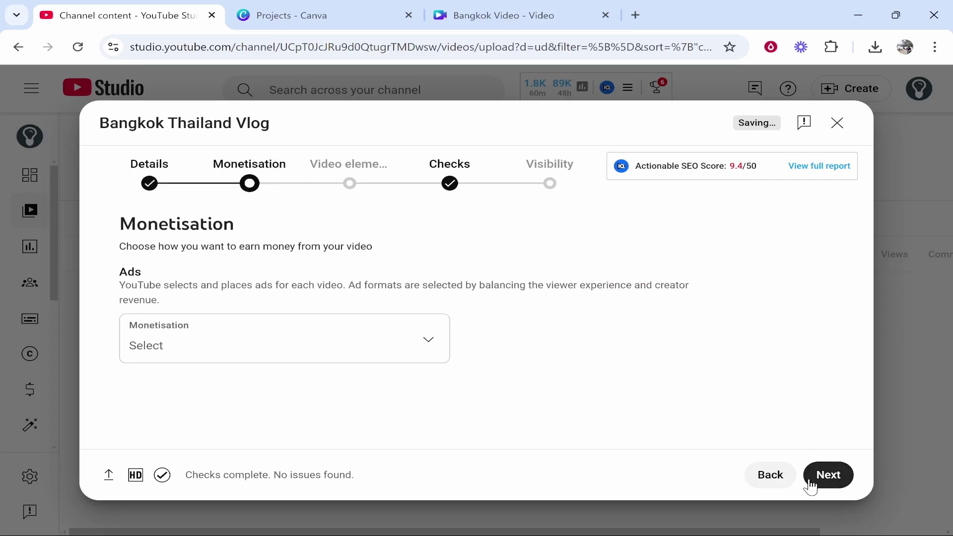
click(836, 477)
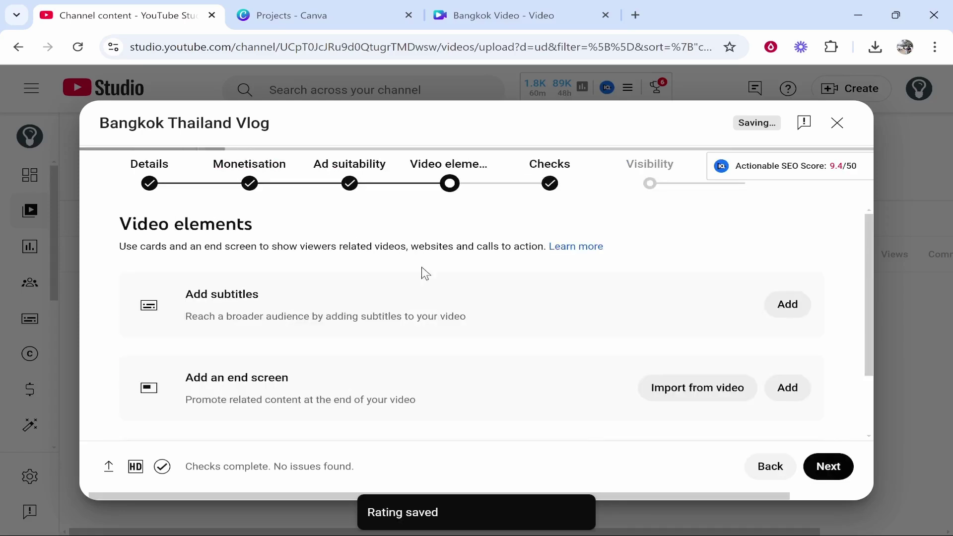
scroll(340, 359, down, 1)
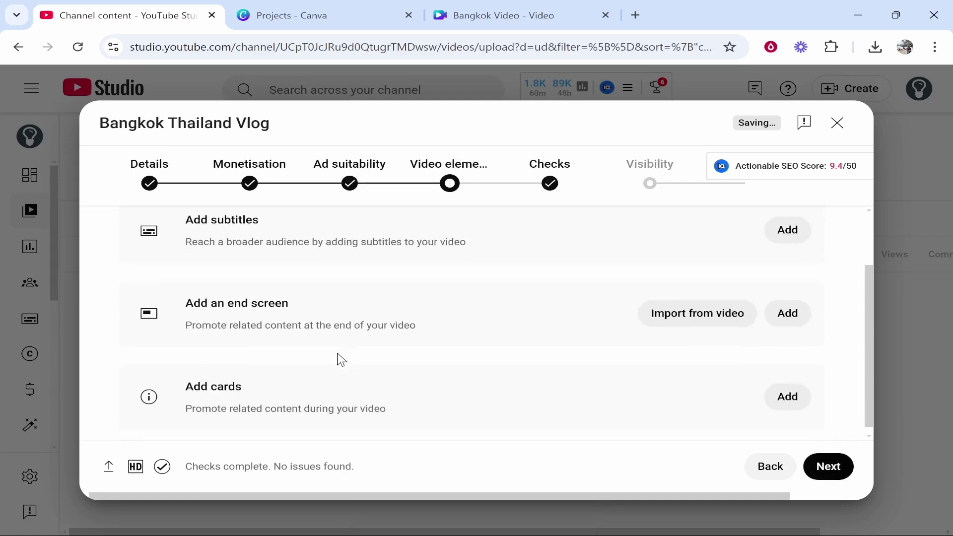
drag(289, 304, 188, 311)
scroll(421, 353, down, 1)
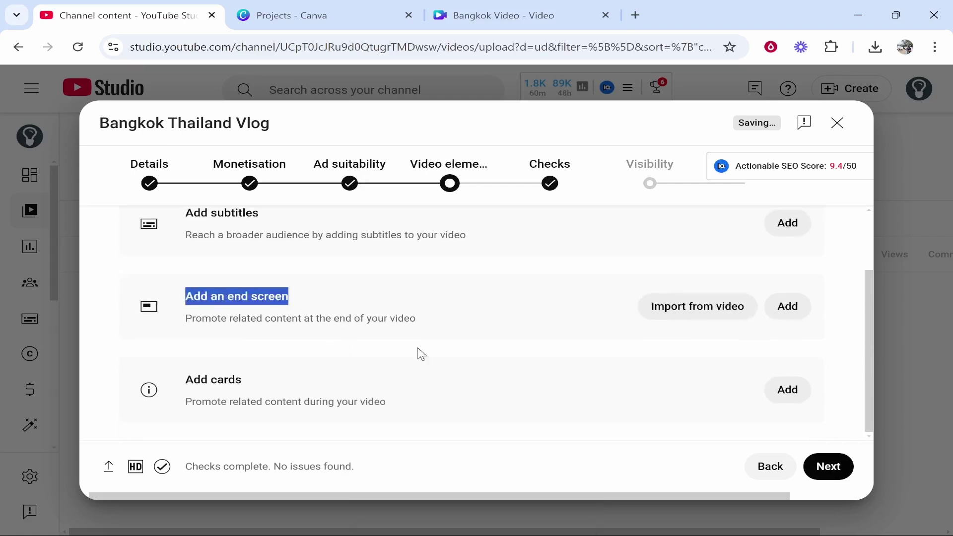
scroll(652, 397, up, 2)
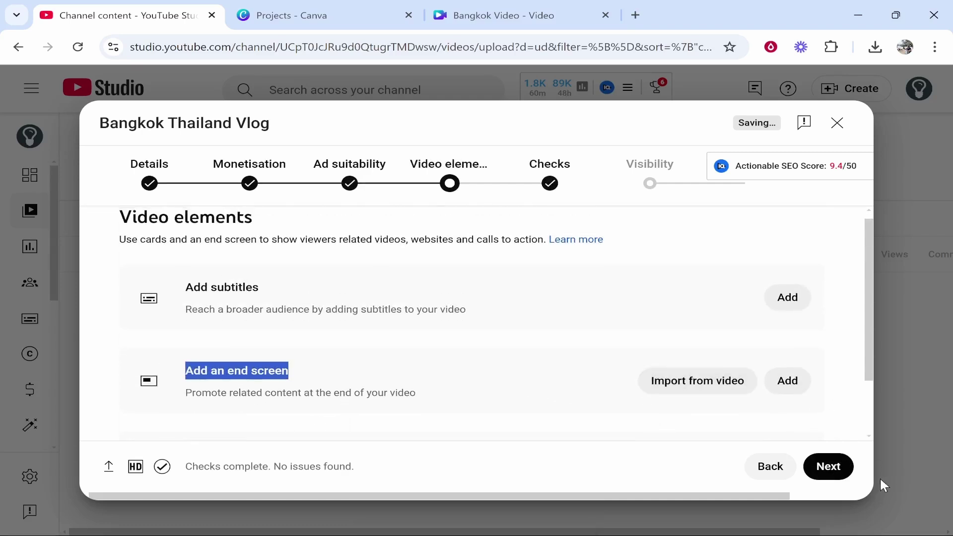
Go through Checks to Visibility and save the vlog as Unlisted.
click(834, 469)
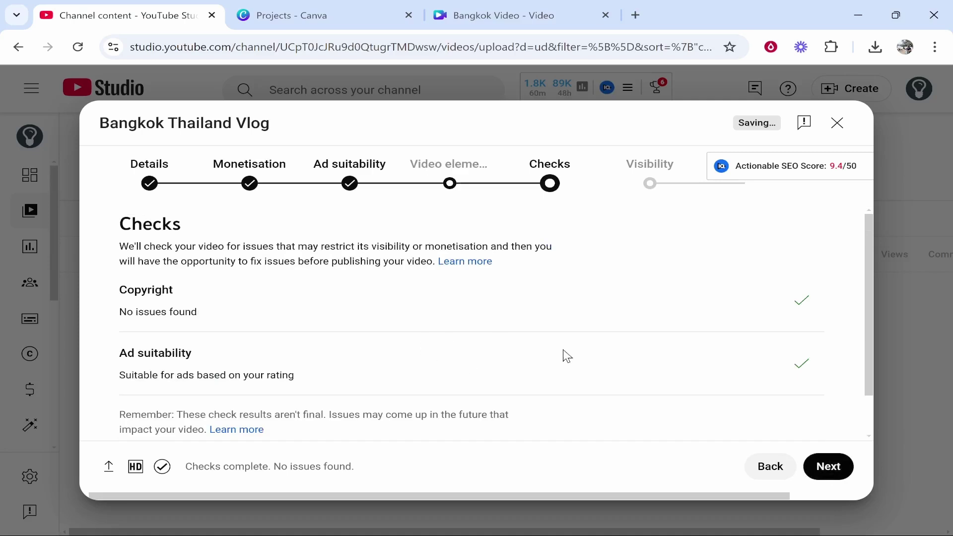
click(822, 465)
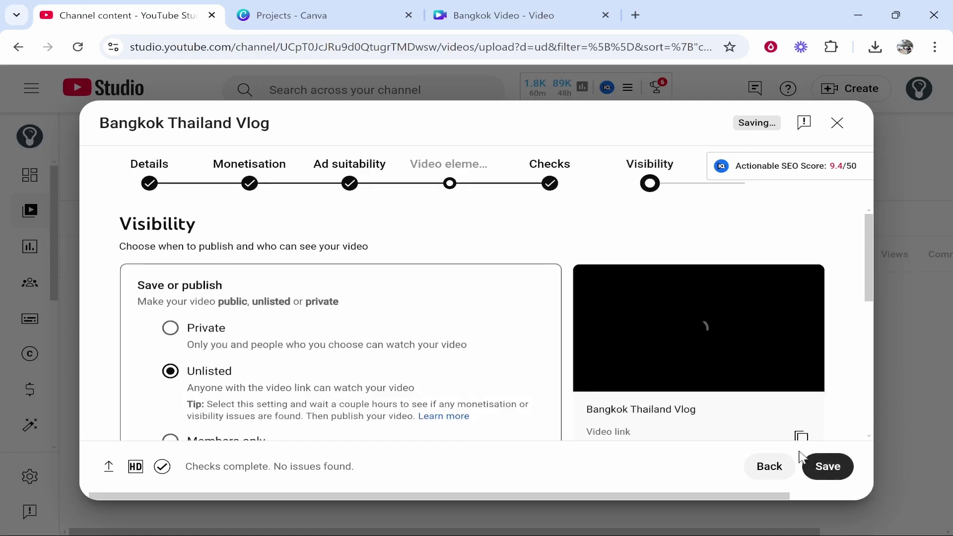
scroll(319, 298, down, 2)
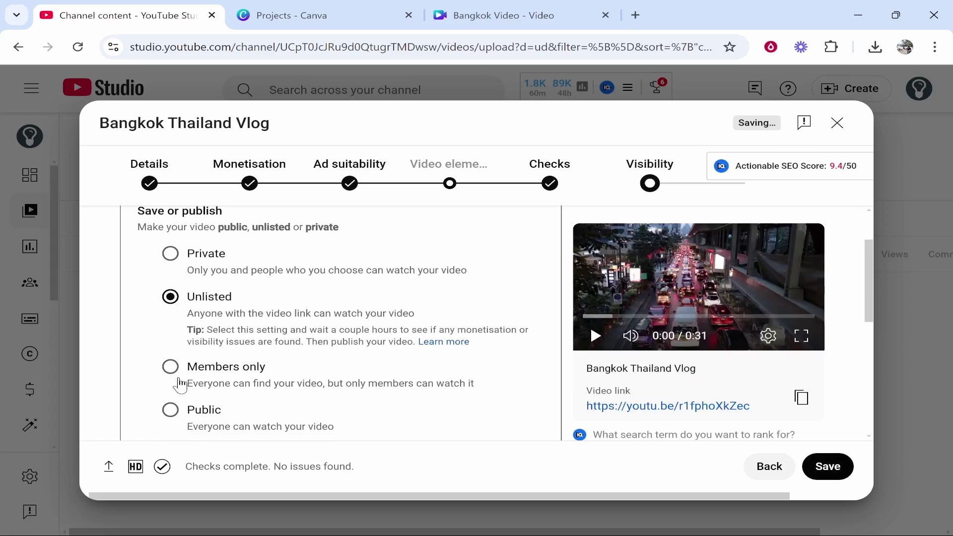
scroll(209, 268, down, 3)
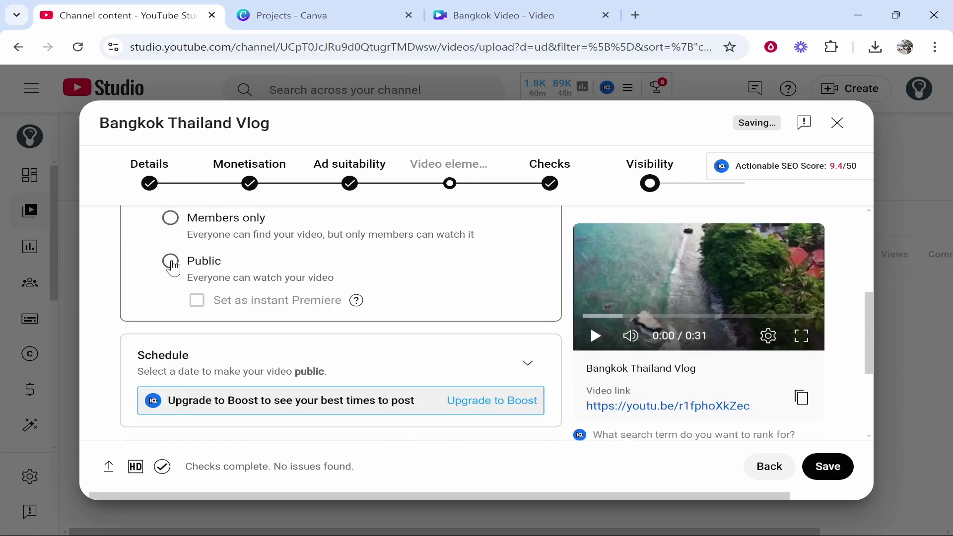
scroll(208, 298, up, 3)
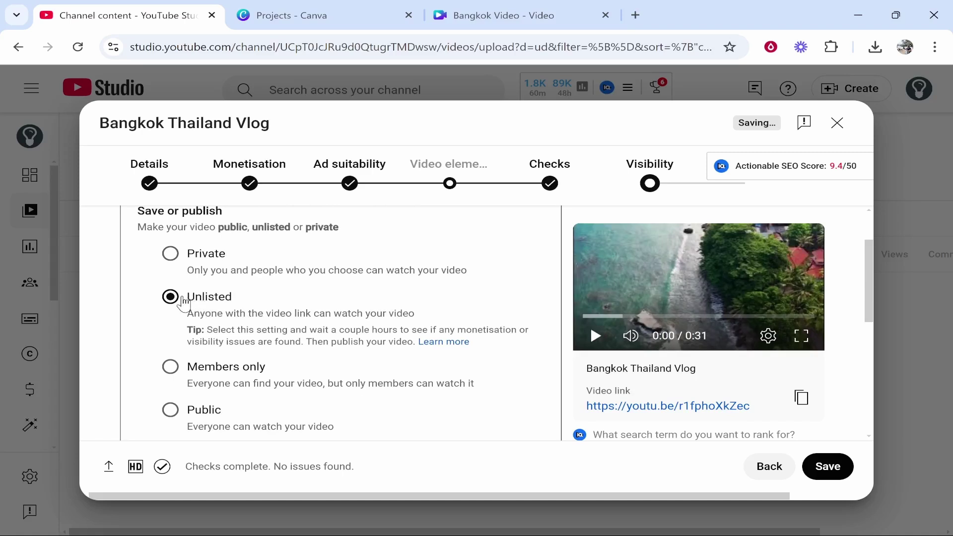
scroll(248, 315, down, 3)
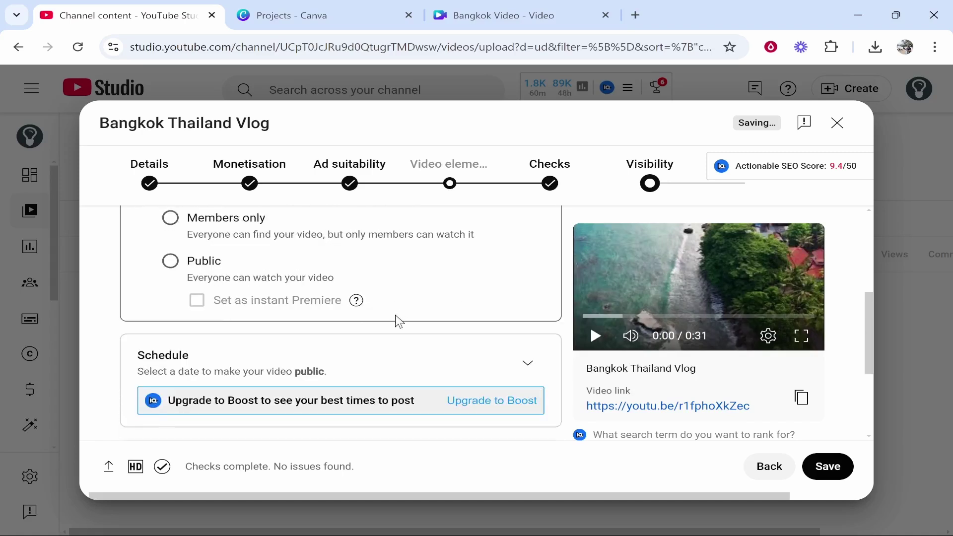
scroll(133, 297, down, 2)
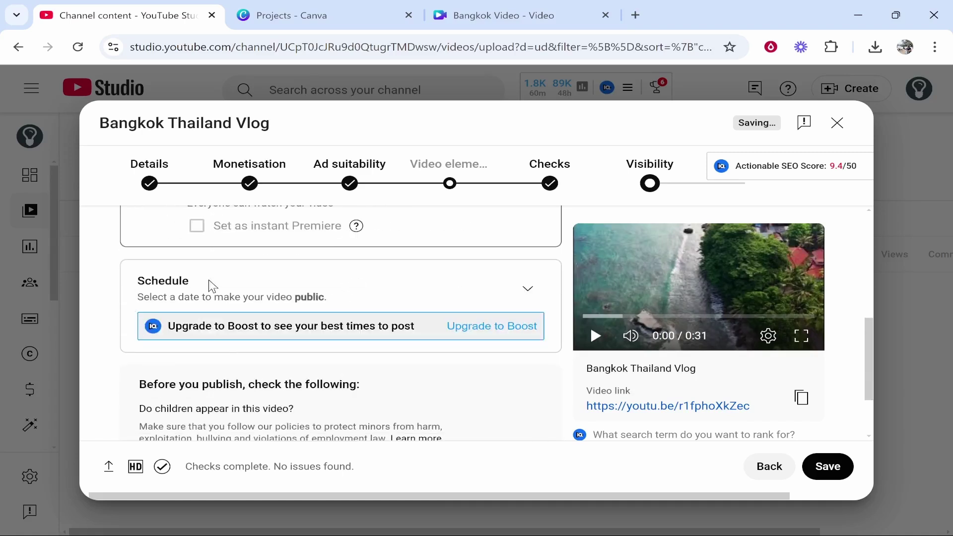
scroll(434, 389, up, 4)
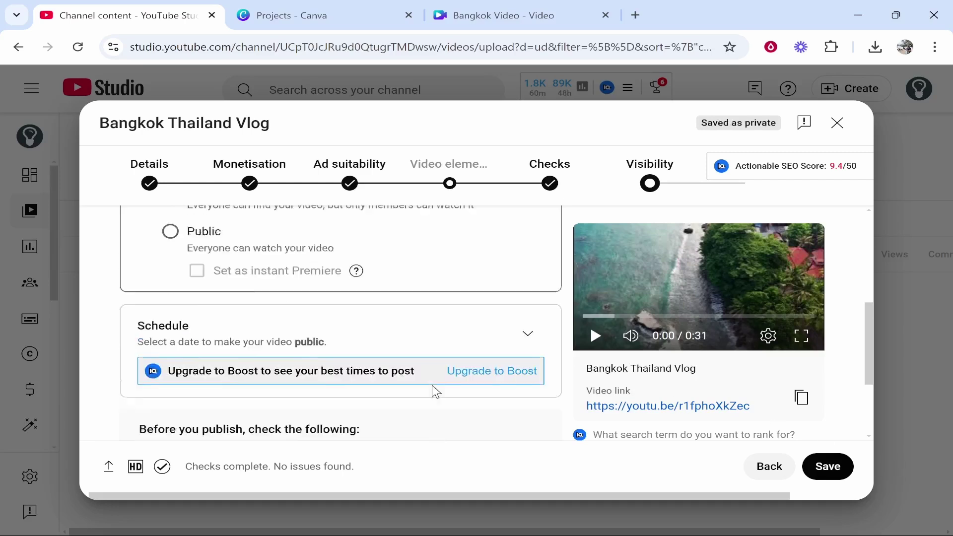
click(831, 467)
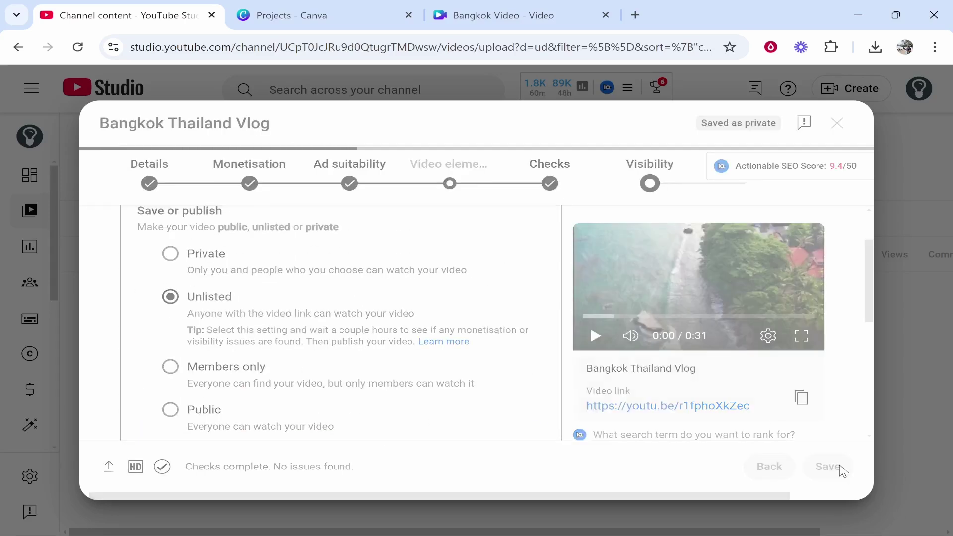